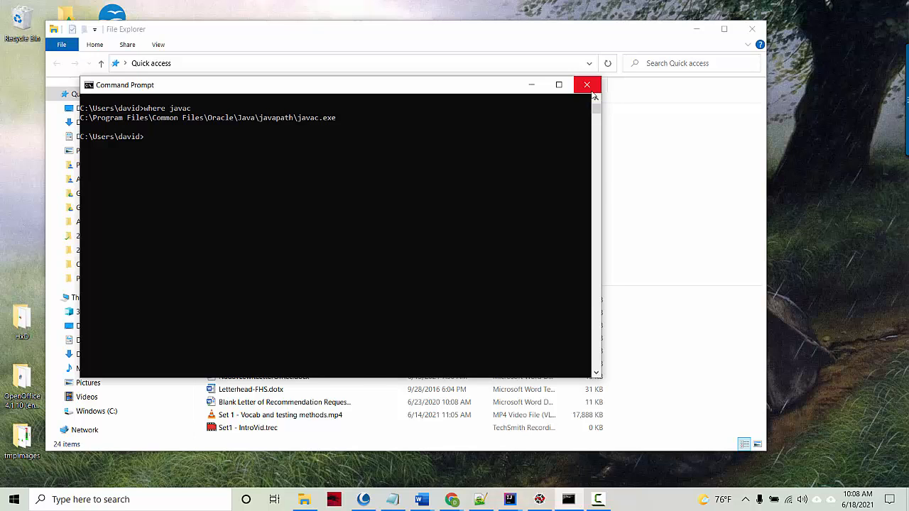
Close the Command Prompt and open the Program Files folder on the C: drive to find the Java folder
left_click(590, 89)
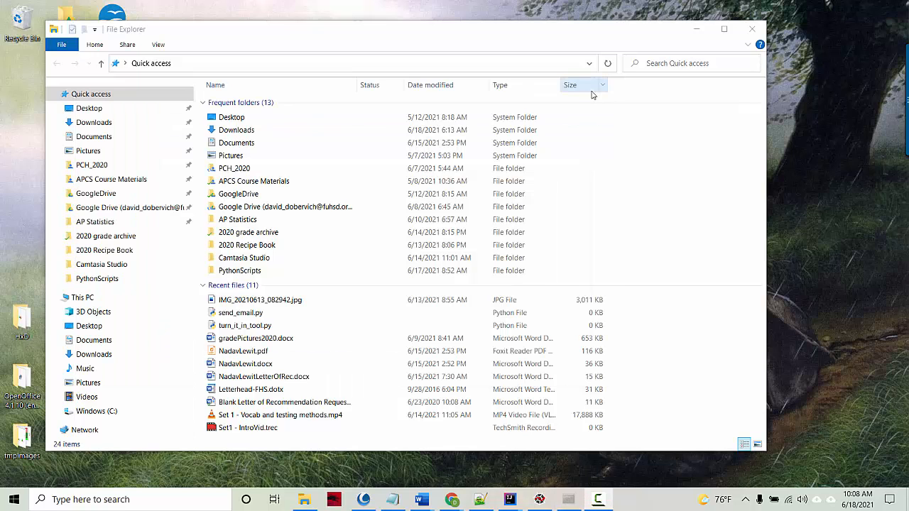
left_click(98, 411)
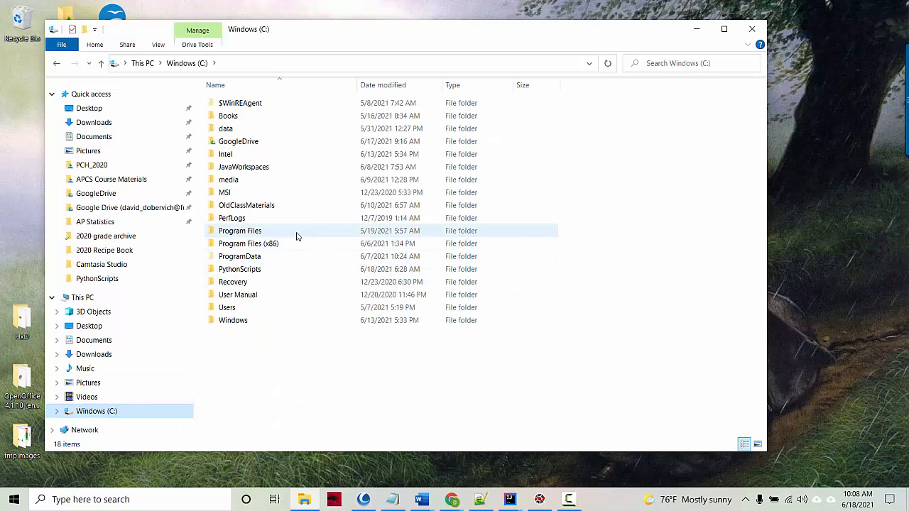
left_click(269, 232)
left_click(285, 249)
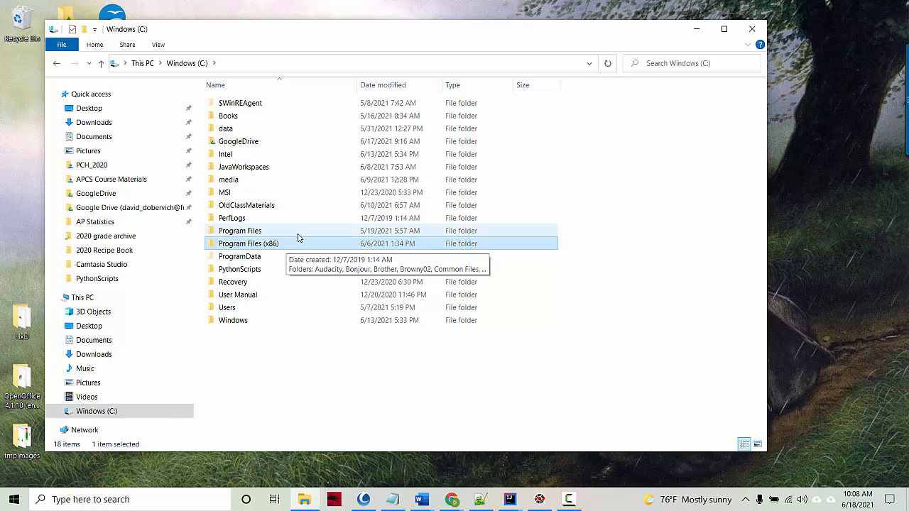
left_click(291, 231)
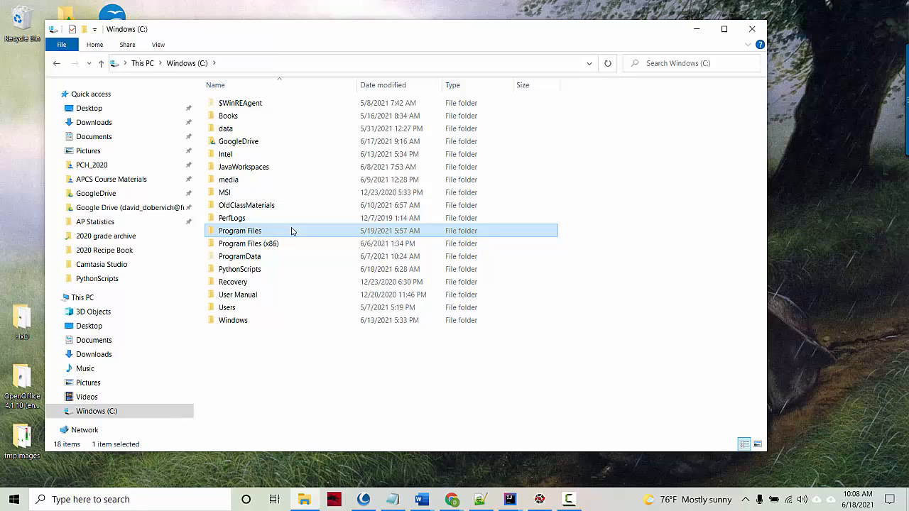
double_click(250, 235)
left_click(262, 256)
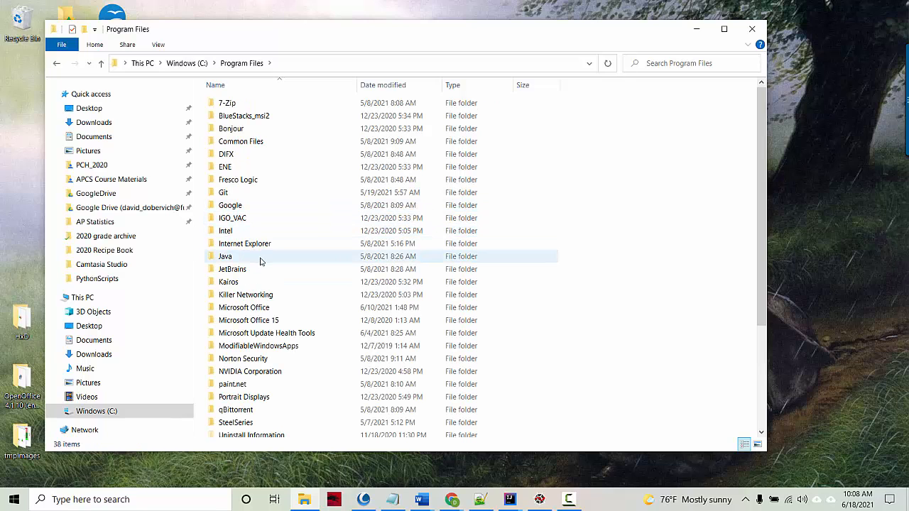
Check the Program Files (x86) folder on the C: drive for a Java folder, and return to the drive's root
left_click(201, 64)
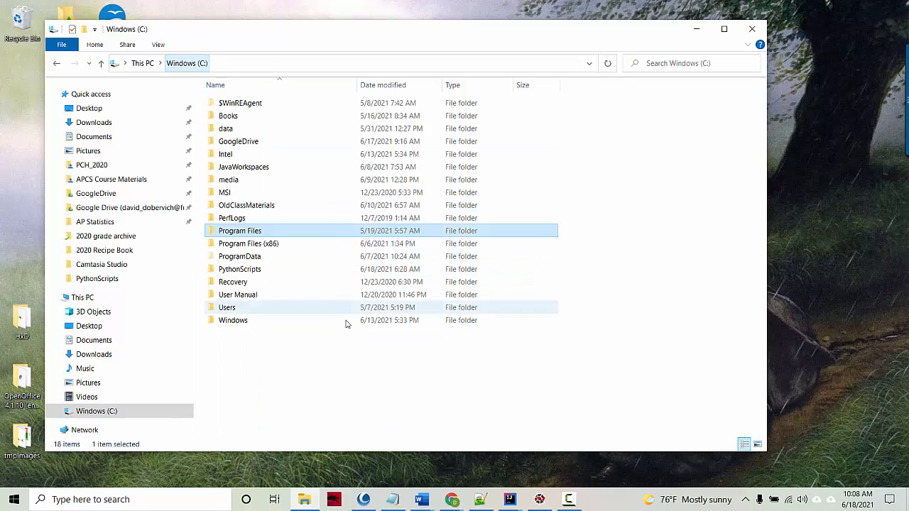
double_click(324, 246)
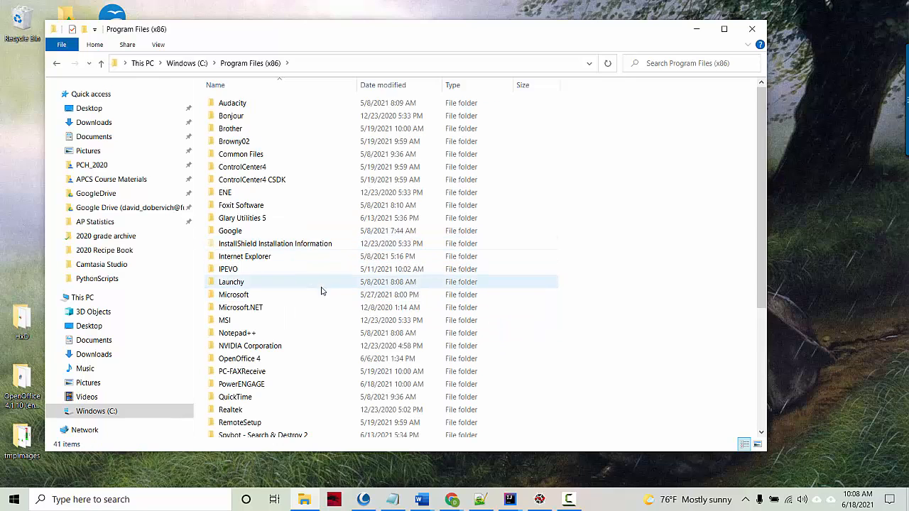
left_click(190, 66)
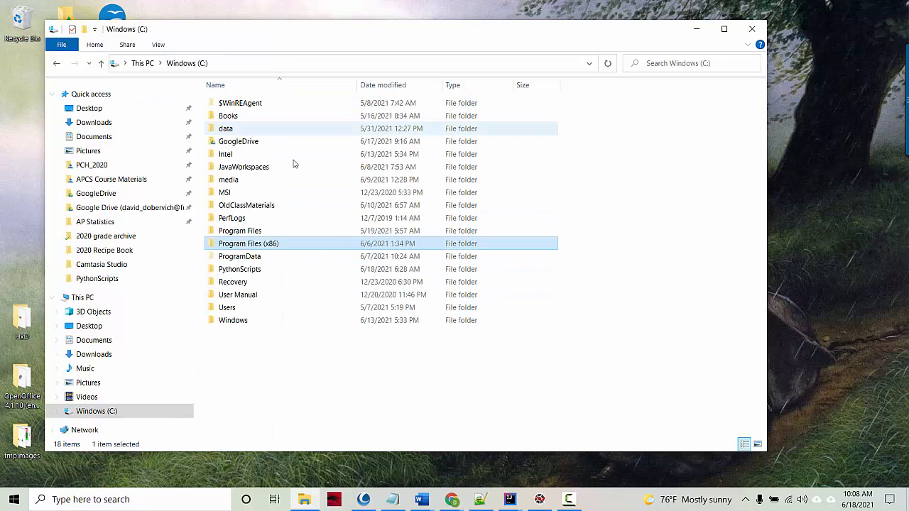
Open the jdk-16.0.1 folder inside C:\Program Files\Java
left_click(300, 236)
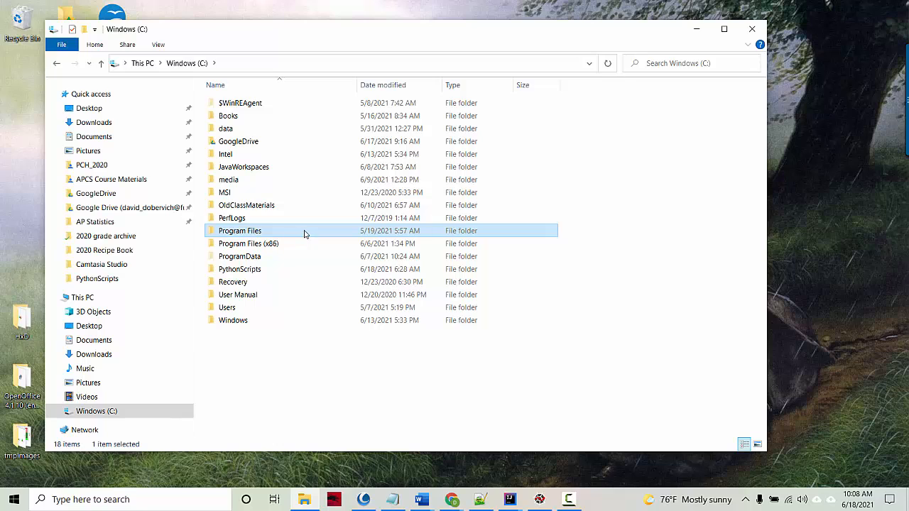
double_click(301, 235)
double_click(253, 258)
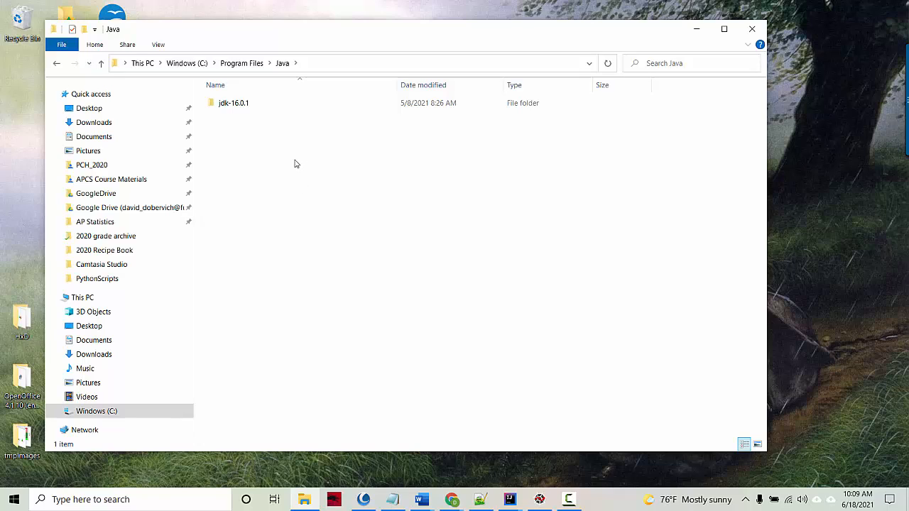
left_click(230, 112)
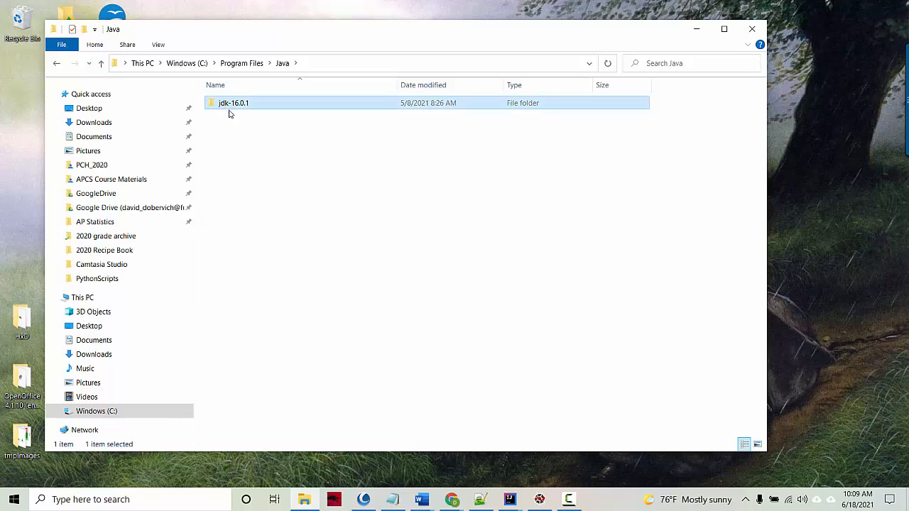
double_click(237, 108)
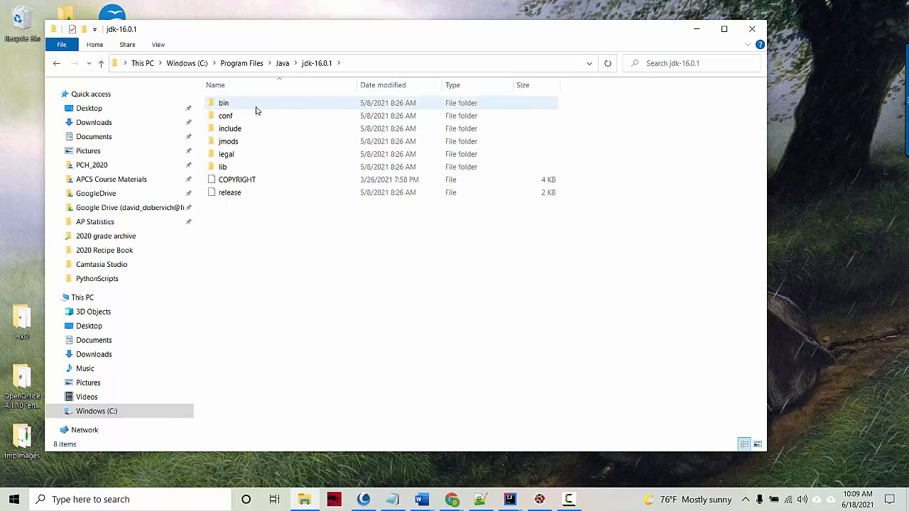
Open the JDK's bin folder and select javac.exe in it
mouse_move(257, 110)
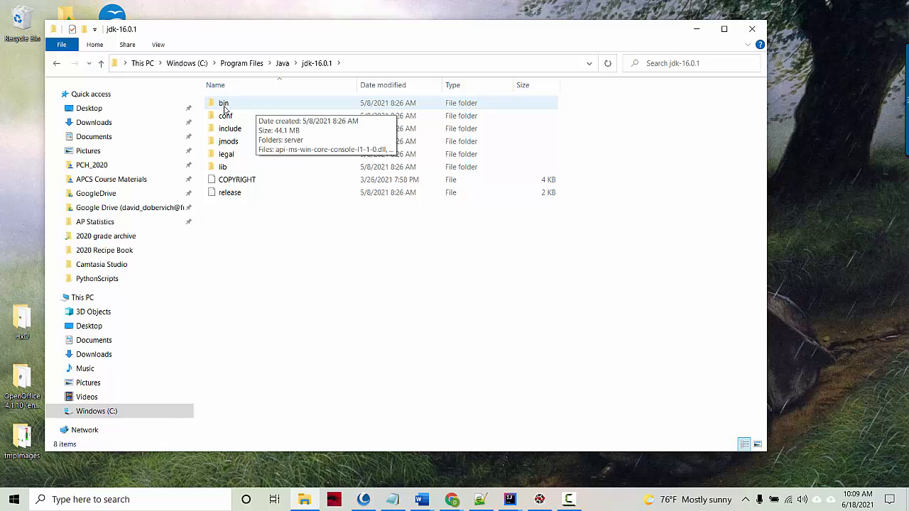
left_click(225, 108)
double_click(242, 109)
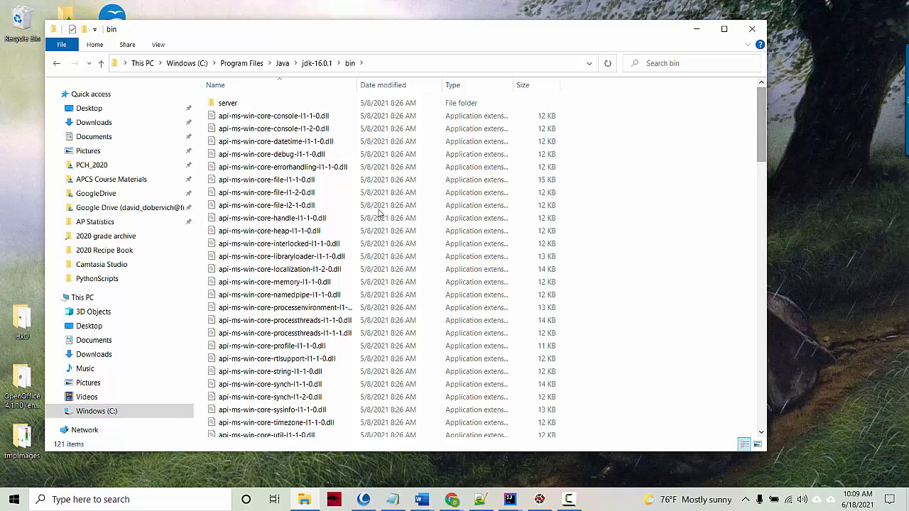
left_click_drag(762, 137, 762, 271)
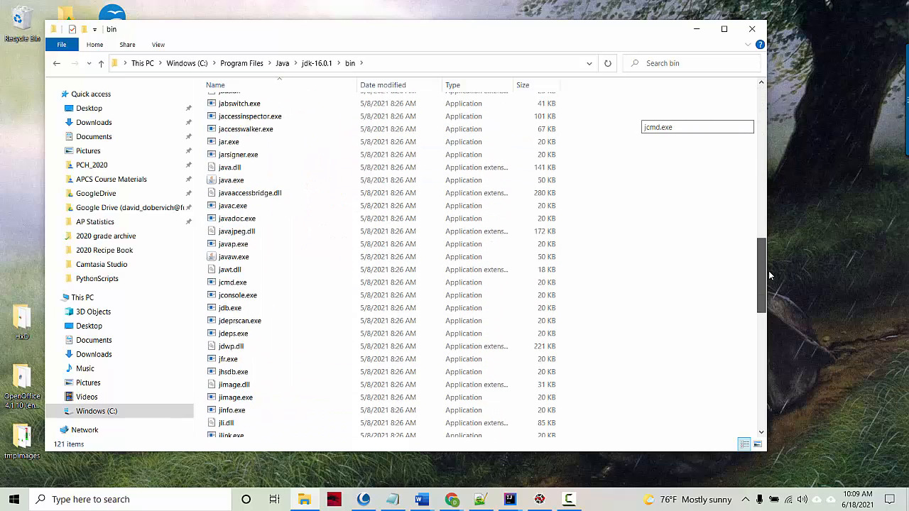
left_click(256, 206)
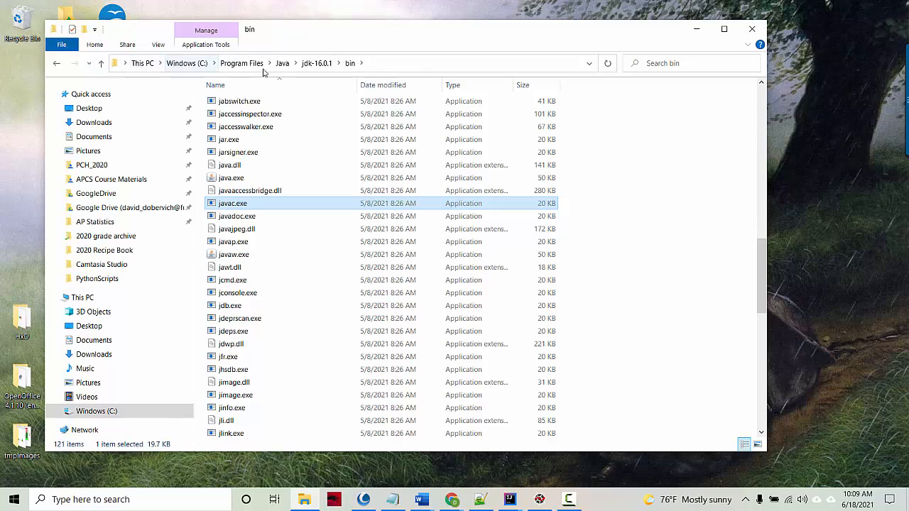
Copy the full path of the bin folder, C:\Program Files\Java\jdk-16.0.1\bin
left_click(403, 64)
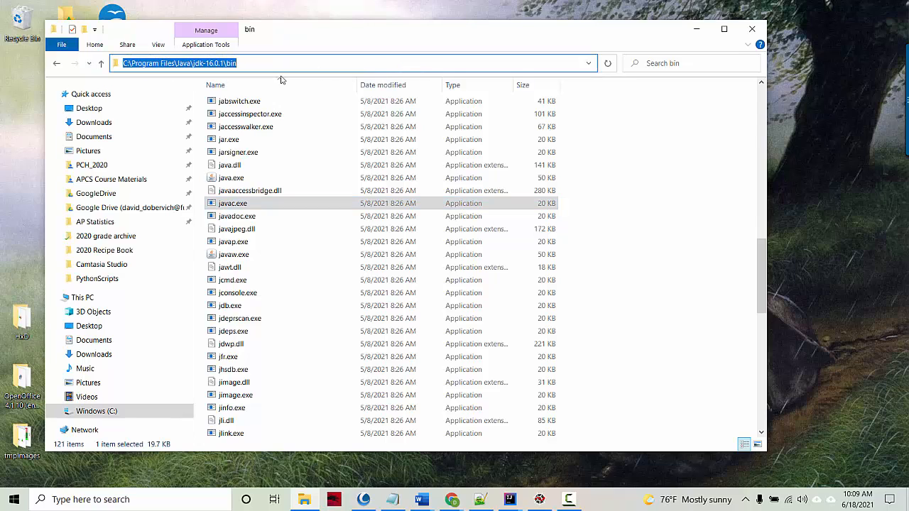
key("Escape")
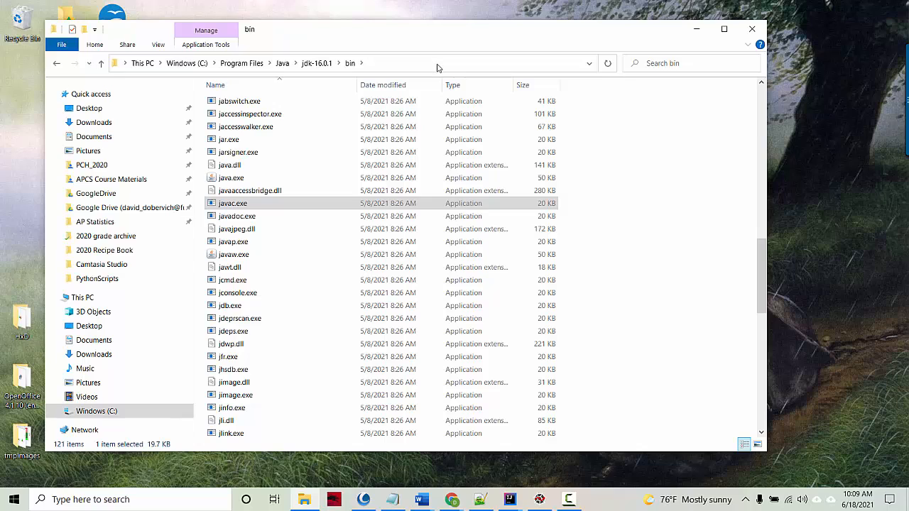
left_click(421, 66)
key("ctrl+c")
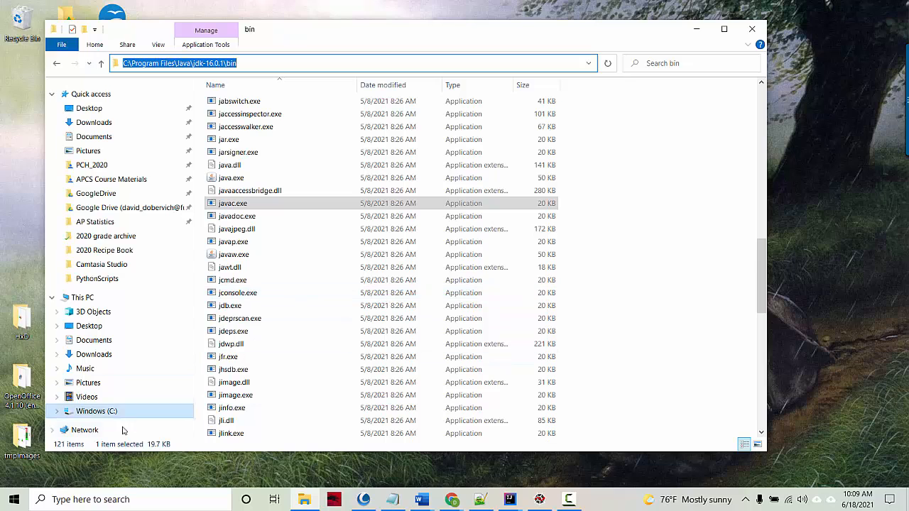
Search Windows for "environment", open the system properties, and bring up the environment variables
left_click(84, 499)
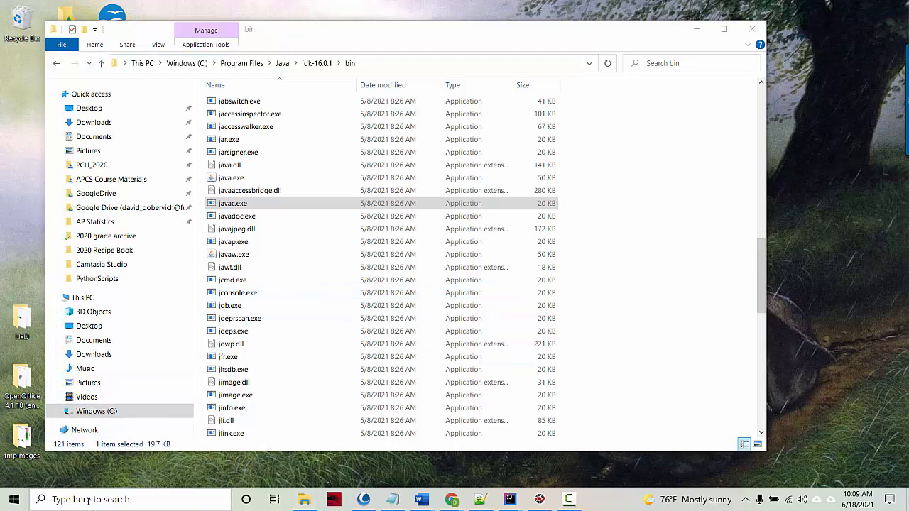
type("environment")
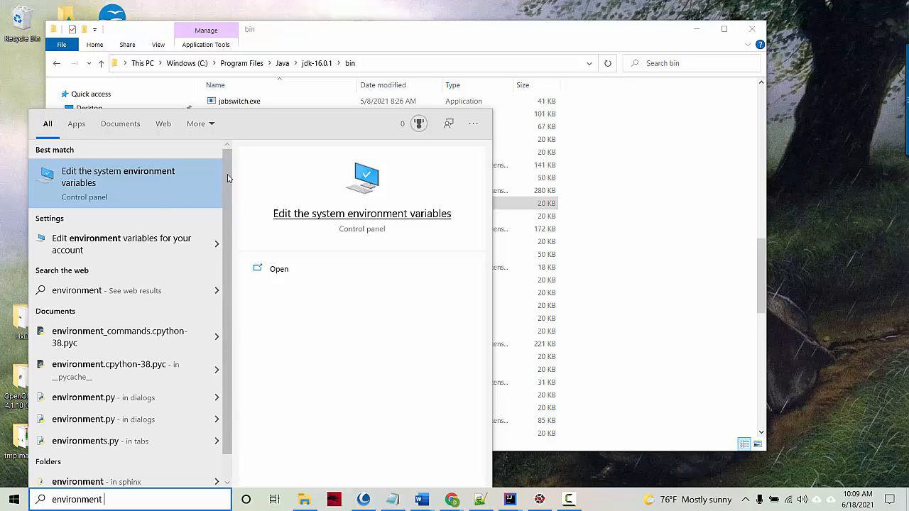
left_click(90, 201)
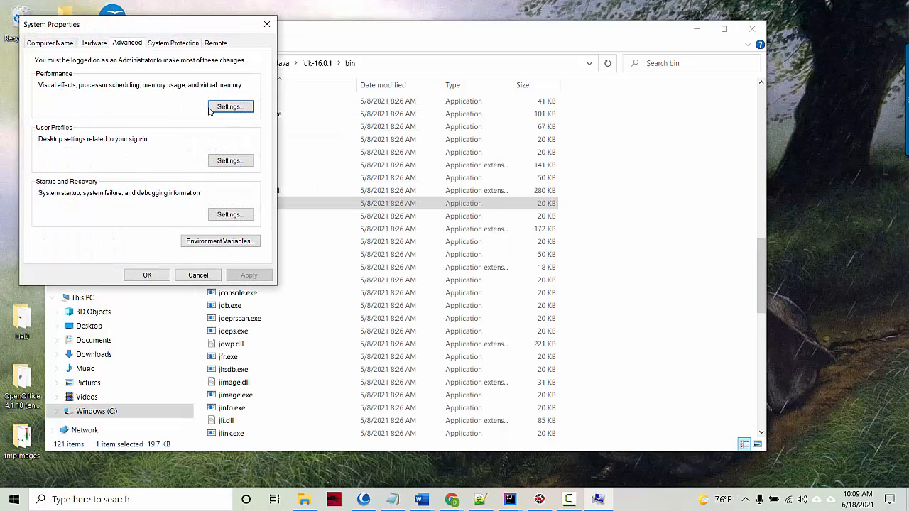
left_click_drag(130, 26, 804, 31)
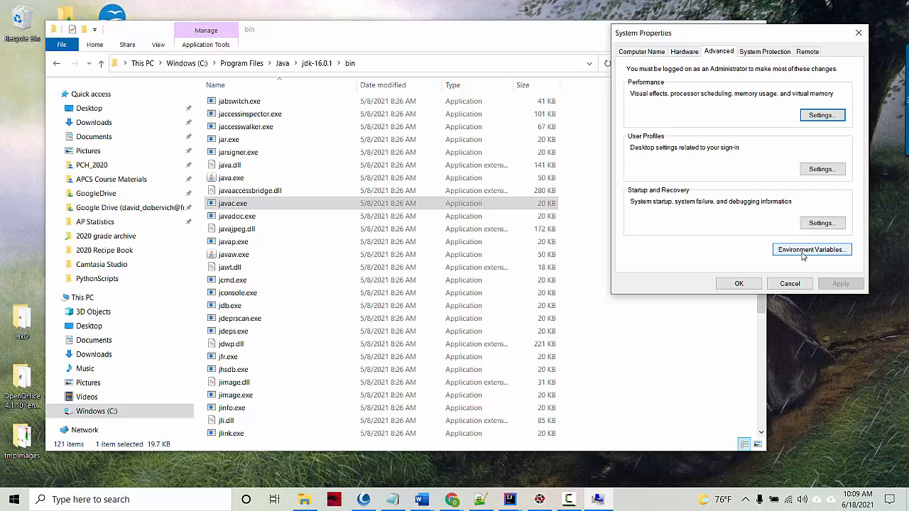
left_click(803, 252)
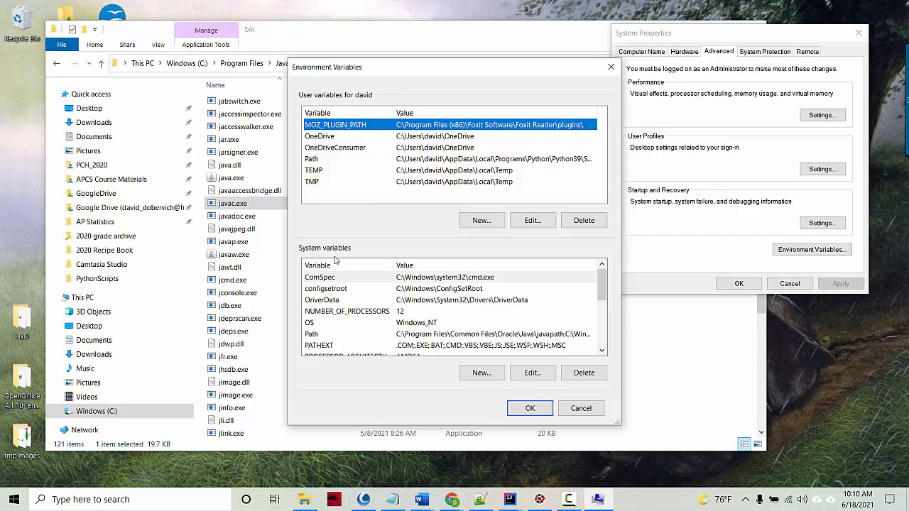
Open the Path variable under System variables for editing
left_click(334, 335)
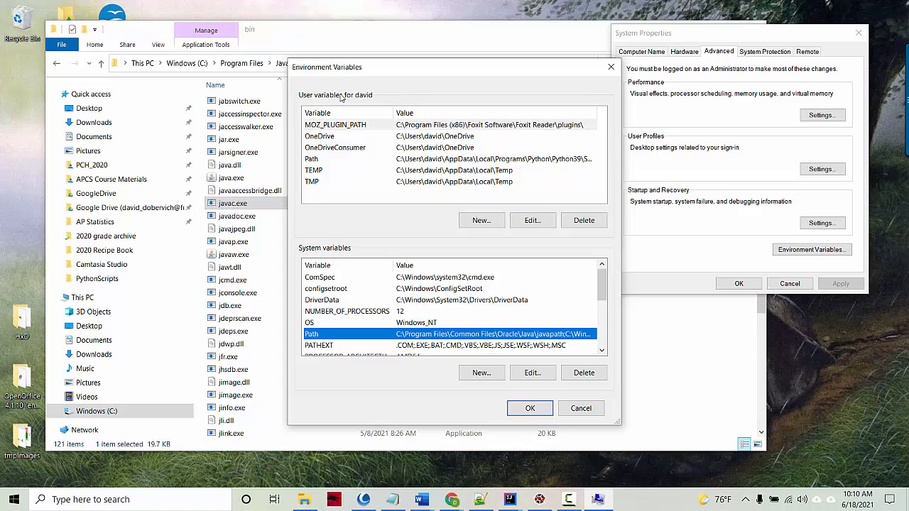
left_click(339, 162)
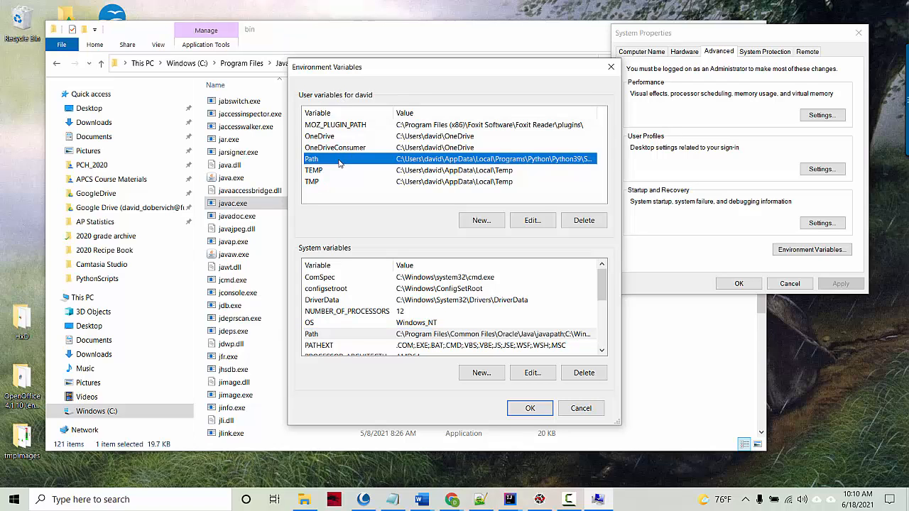
left_click(352, 336)
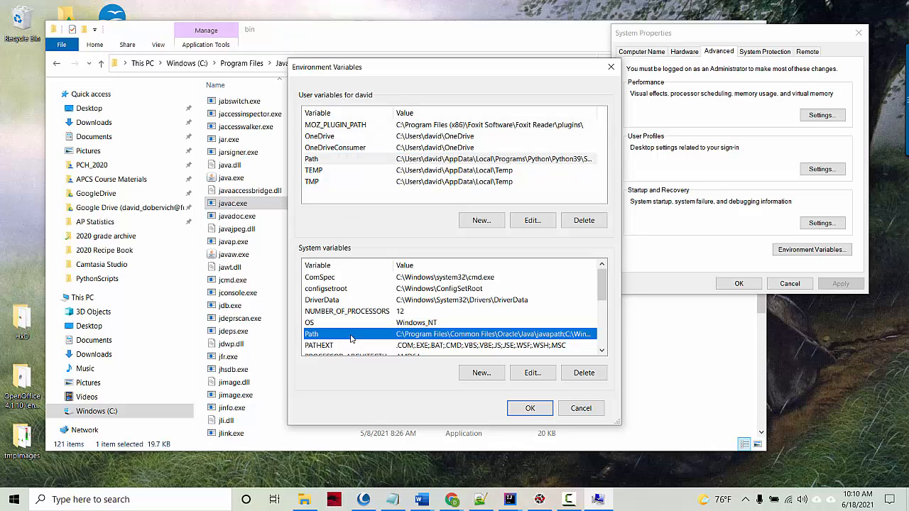
left_click(530, 374)
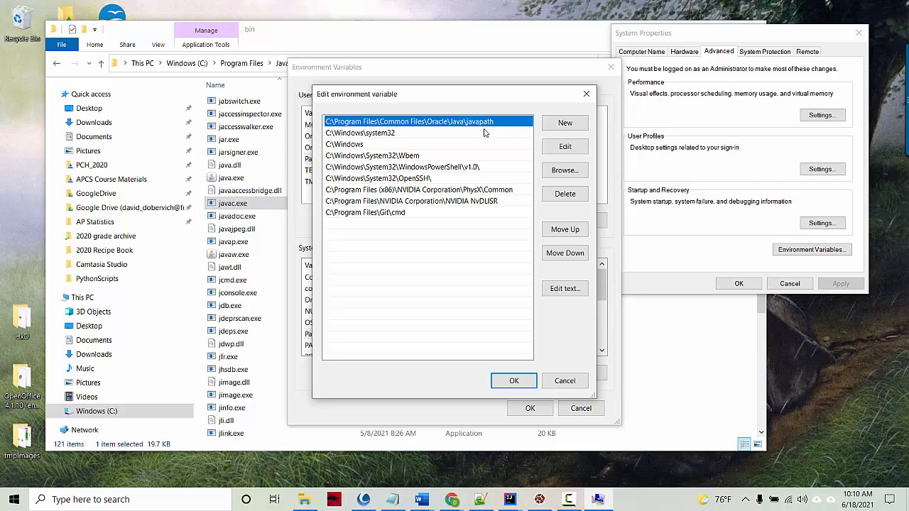
Add the copied path C:\Program Files\Java\jdk-16.0.1\bin as a new Path entry and save all the open settings dialogs
left_click(396, 226)
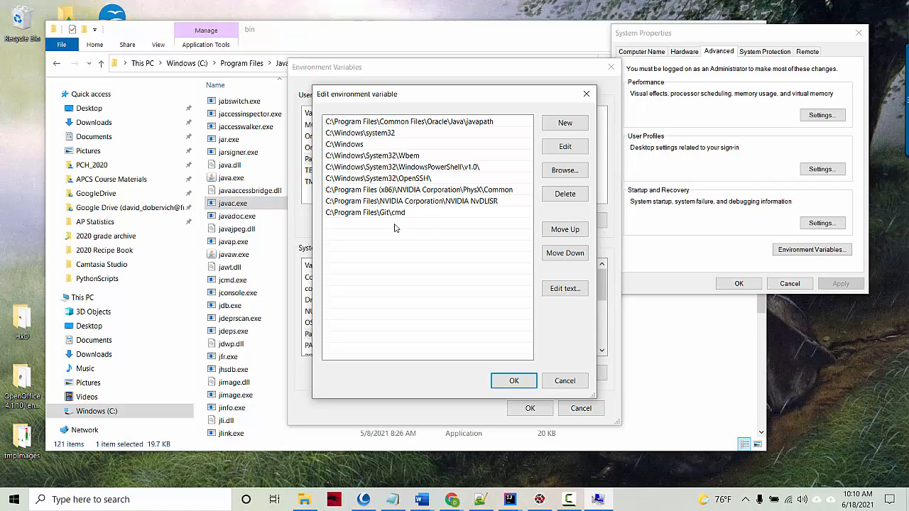
left_click(564, 124)
key("ctrl+v")
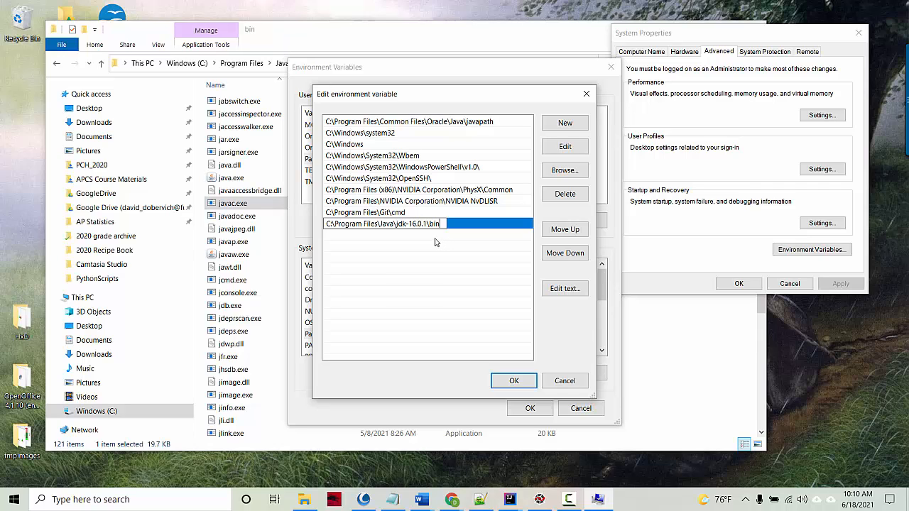
left_click_drag(397, 223, 427, 224)
left_click(460, 243)
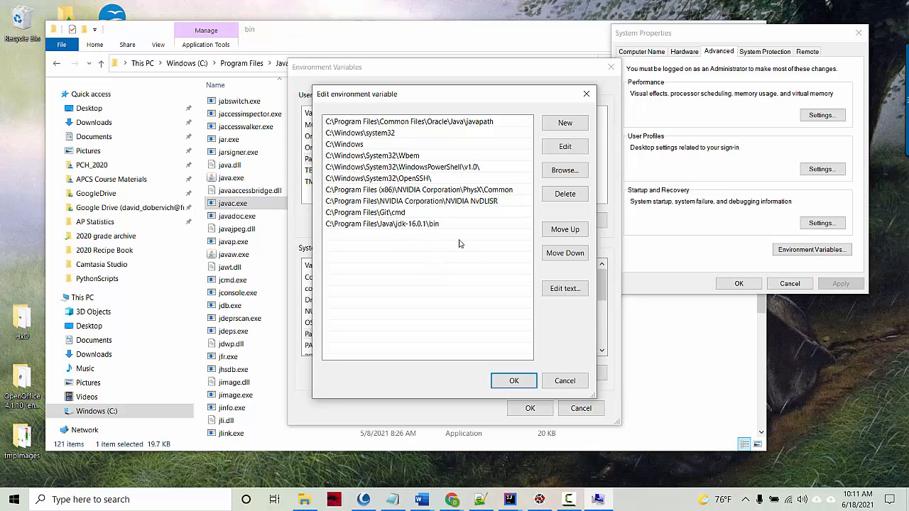
left_click(511, 379)
left_click(530, 409)
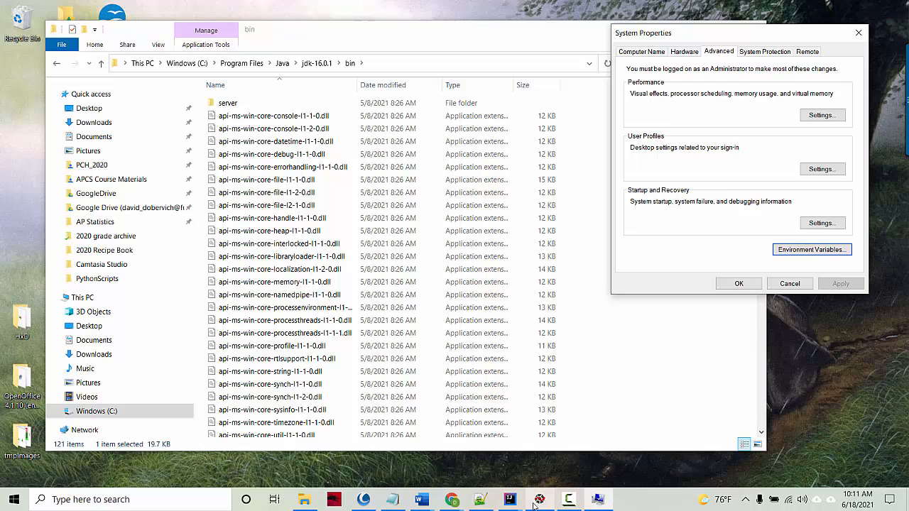
left_click(739, 283)
left_click(739, 283)
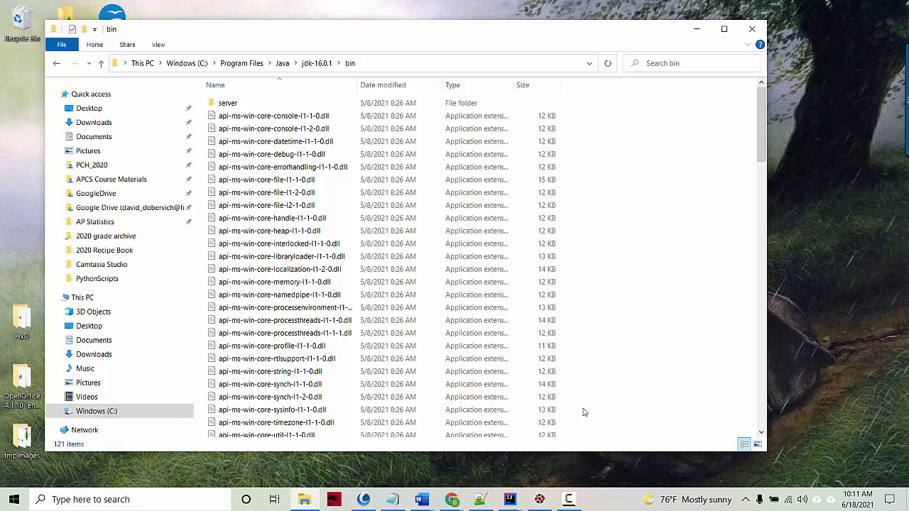
Open a new Command Prompt and run "where javac" to locate the Java compiler
left_click(190, 499)
type("cmd")
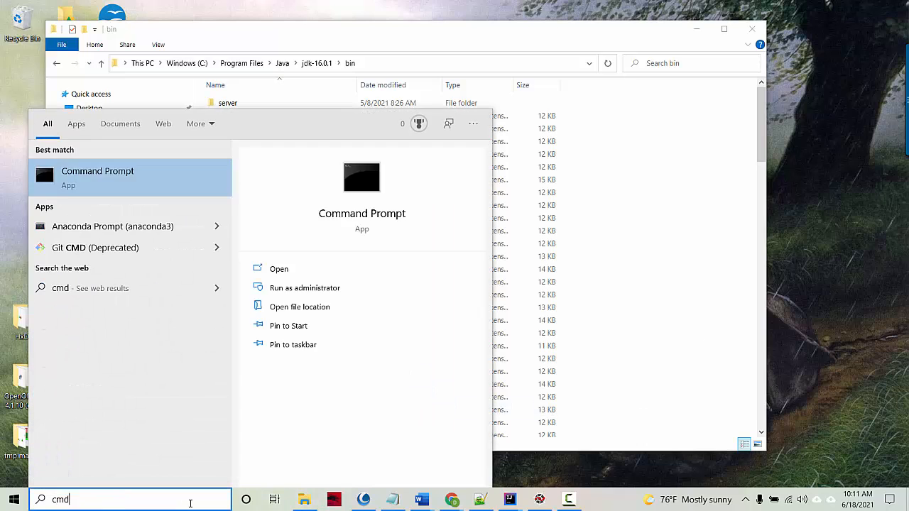
key("Return")
type("w")
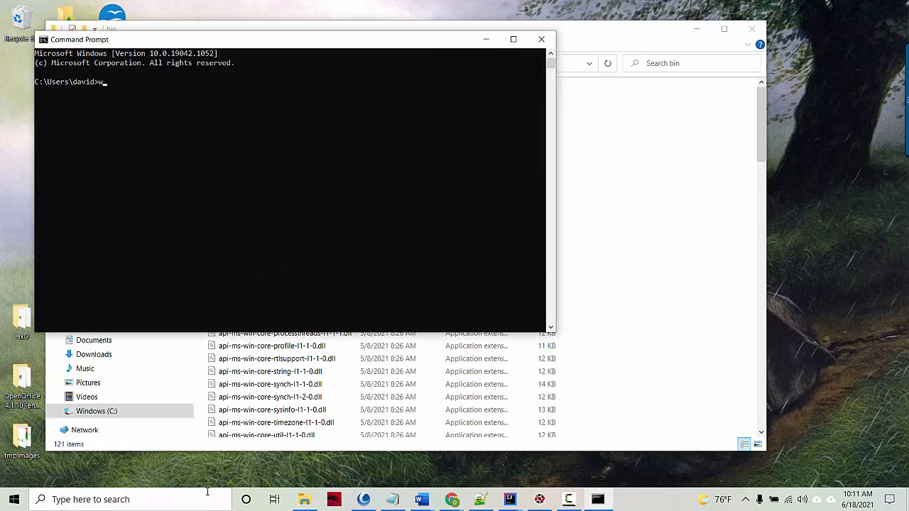
type("here javac")
key("Return")
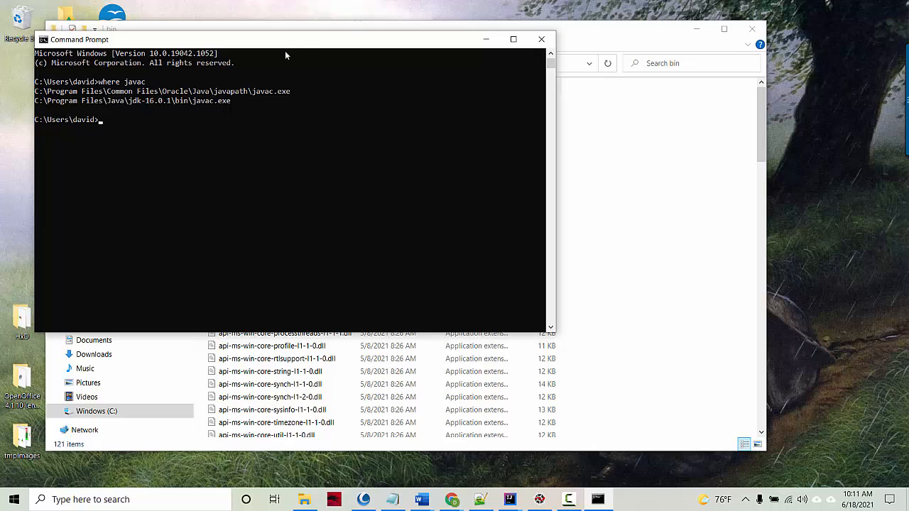
Check the Java compiler's version with "javac -version"
type("javac -version")
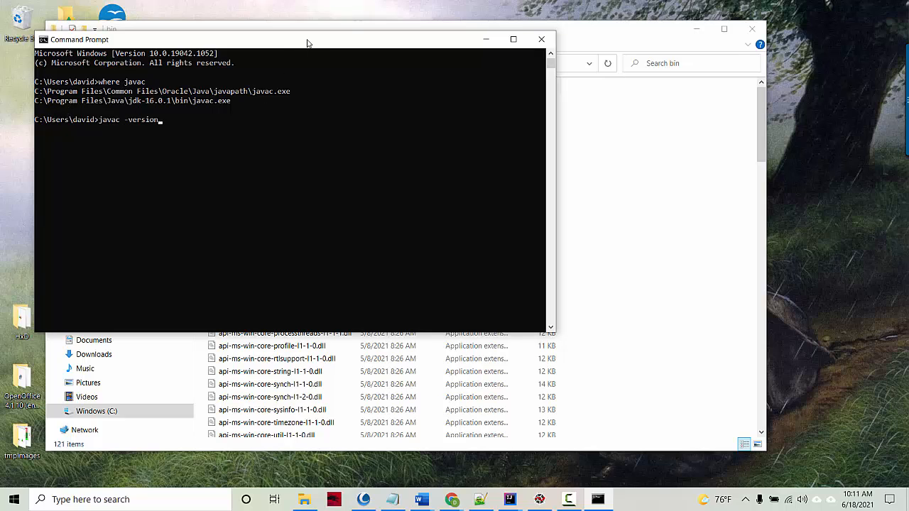